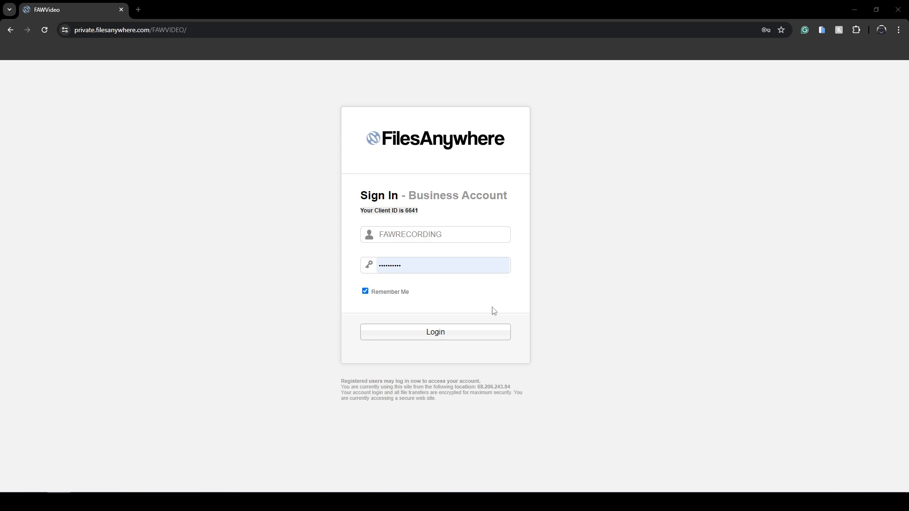
# - Sign in to the business account with the prefilled credentials and display the available account tools
pyautogui.click(470, 337)
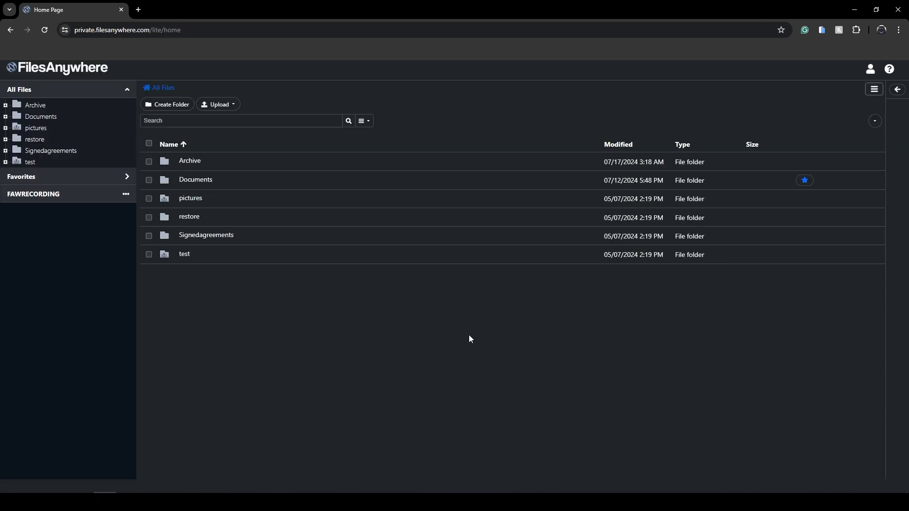
pyautogui.click(875, 91)
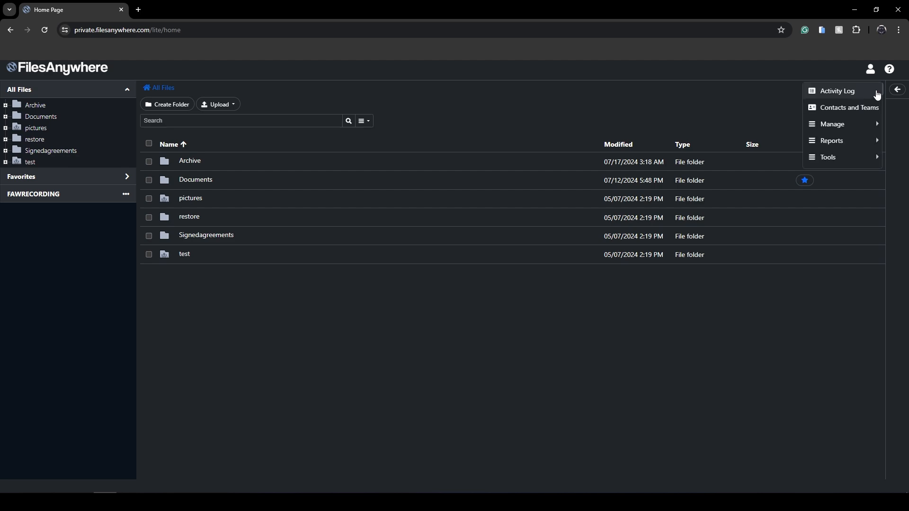
pyautogui.moveTo(832, 163)
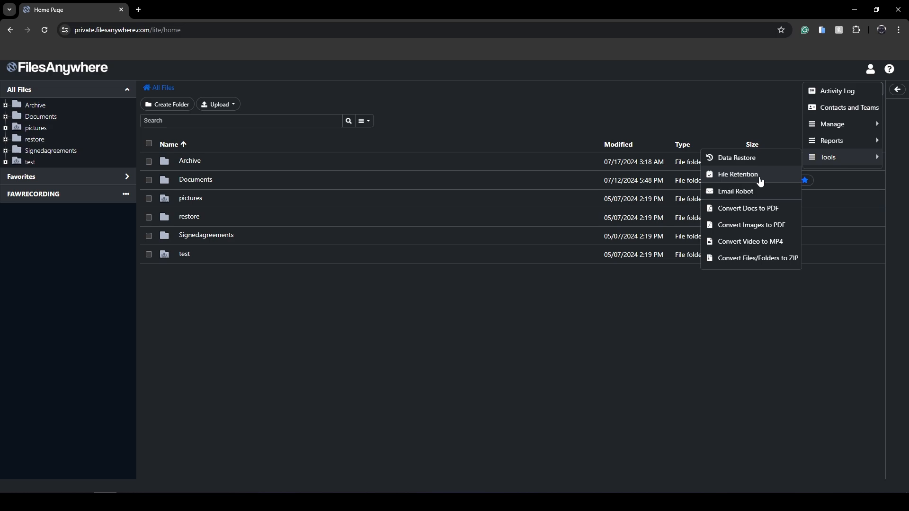
# - Examine the folder properties of the Documents folder
pyautogui.rightClick(199, 185)
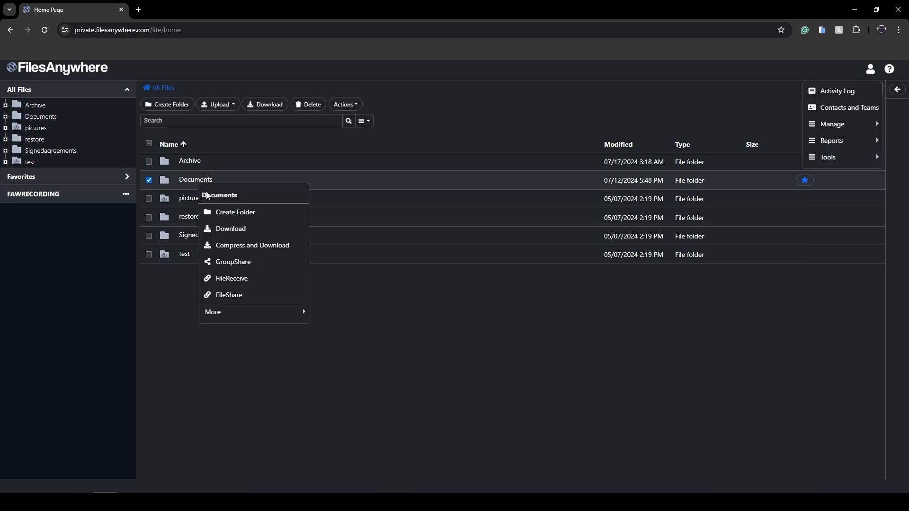
pyautogui.moveTo(250, 311)
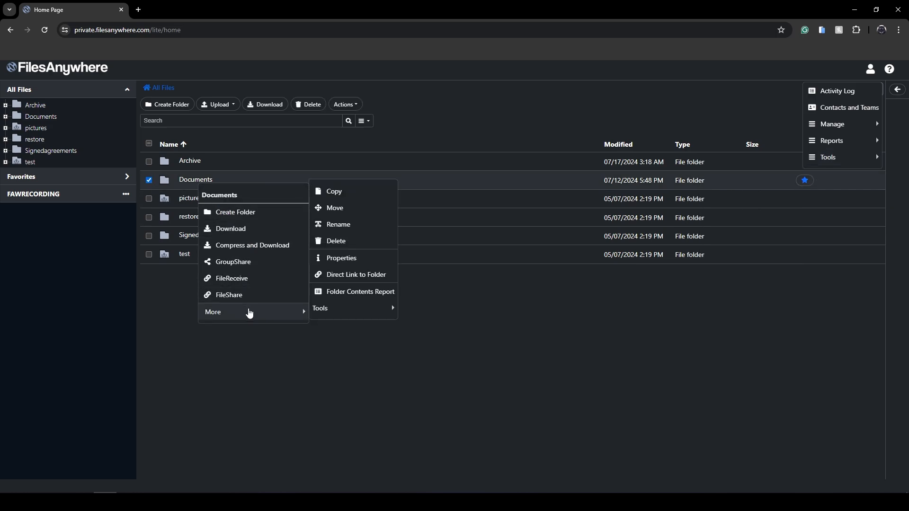
pyautogui.click(351, 258)
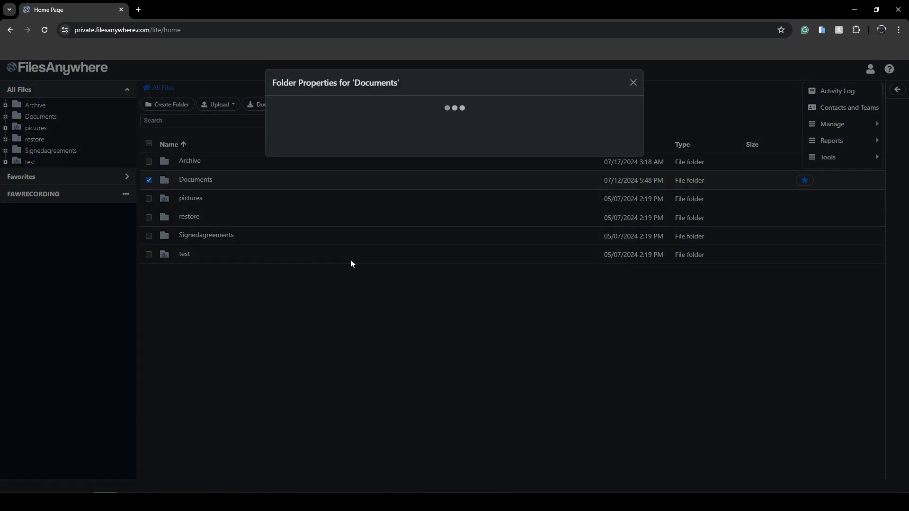
pyautogui.click(400, 118)
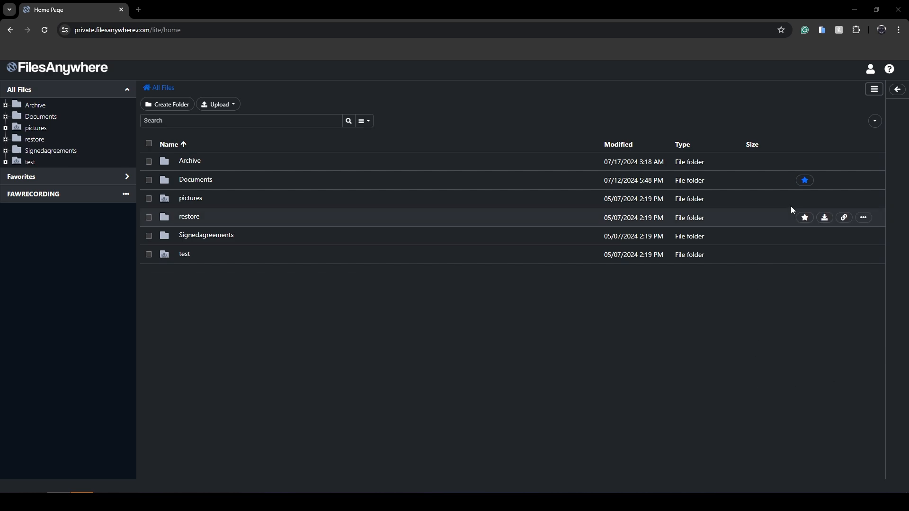
# - Open the File Retention management page from the account tools
pyautogui.click(874, 90)
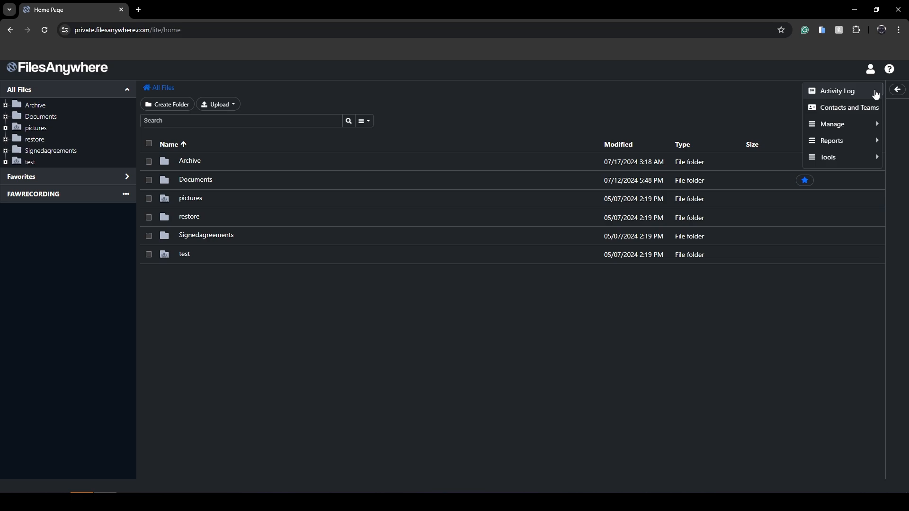
pyautogui.moveTo(841, 164)
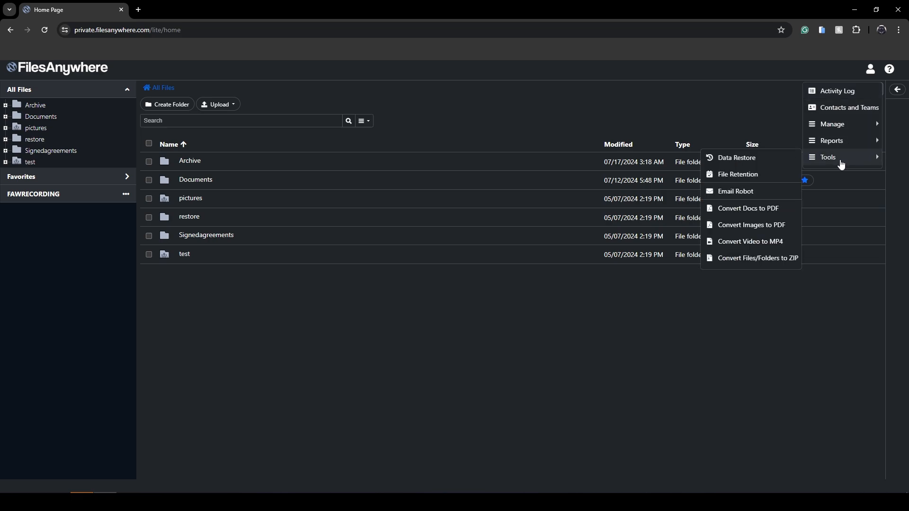
pyautogui.click(735, 175)
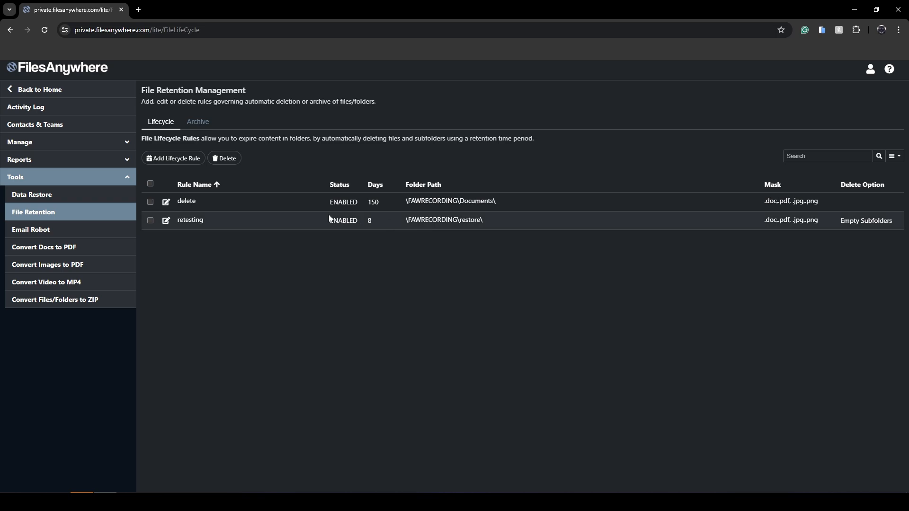
# - Start a new lifecycle rule named kattest and assign it to the pictures folder
pyautogui.click(185, 161)
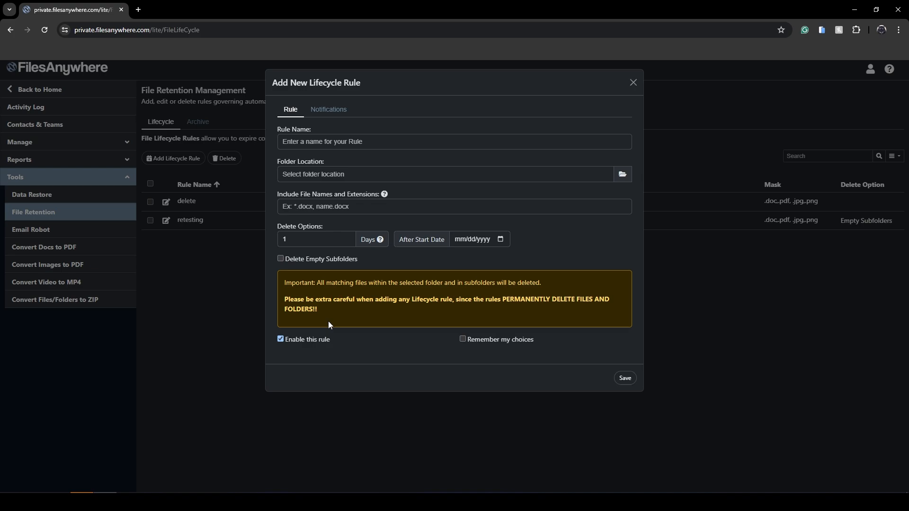
pyautogui.click(335, 140)
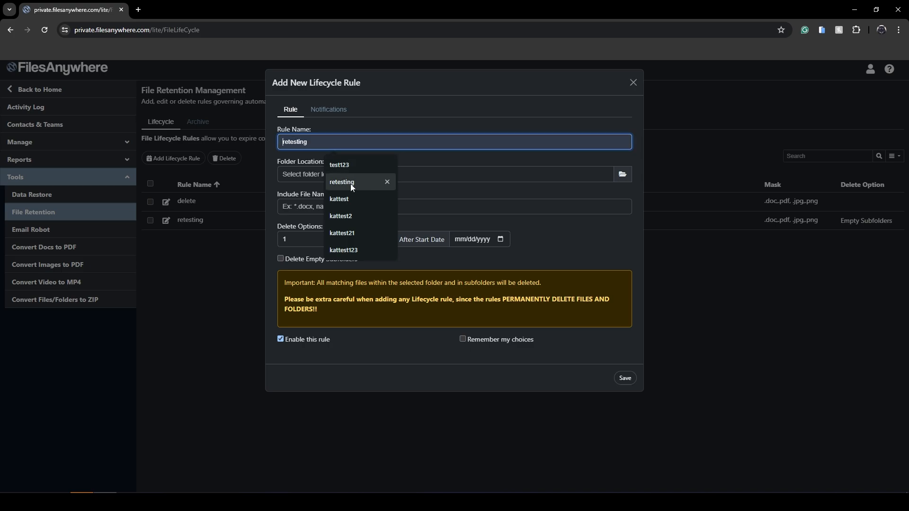
pyautogui.click(347, 200)
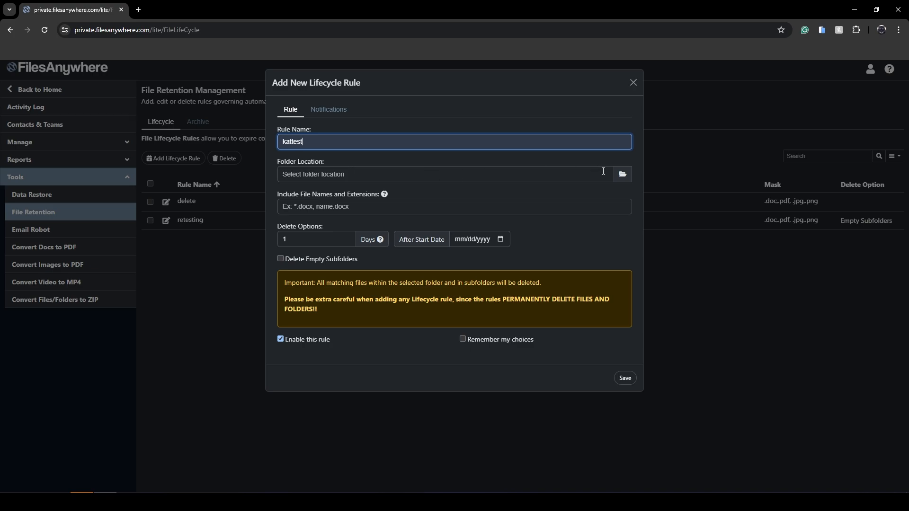
pyautogui.click(622, 174)
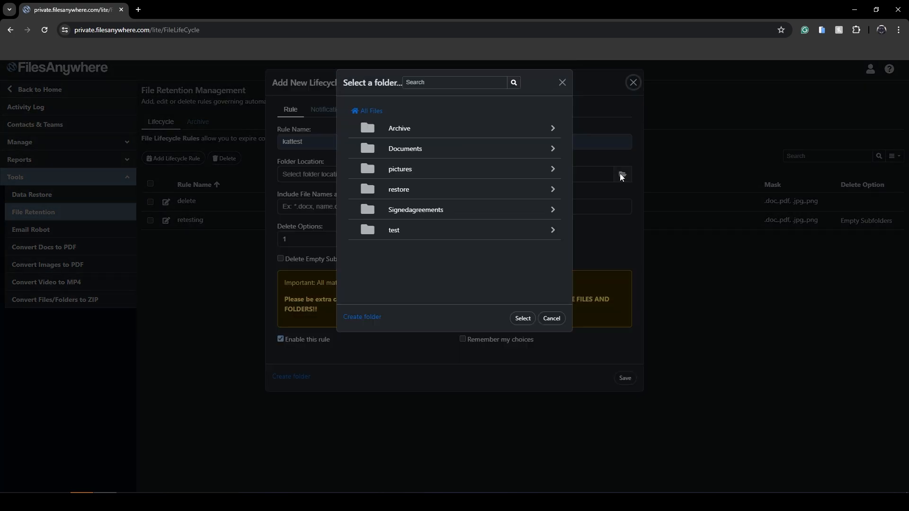
pyautogui.click(404, 171)
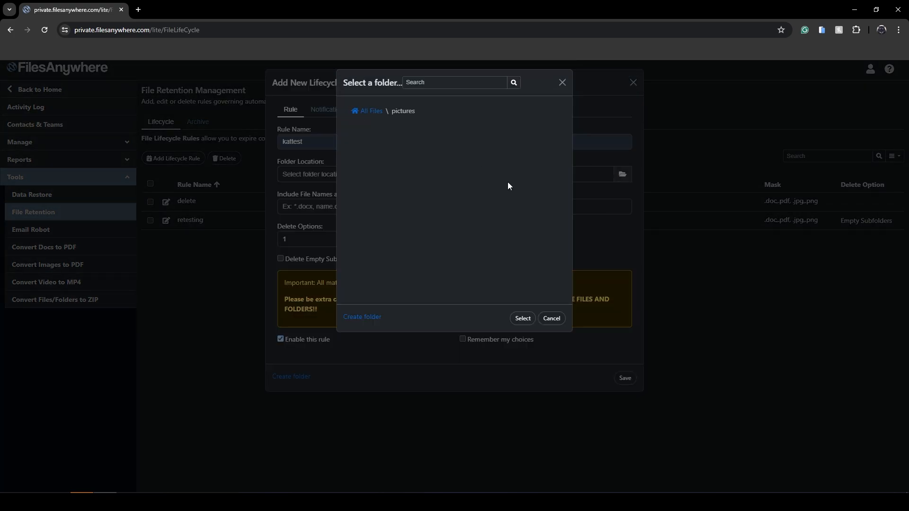
pyautogui.click(522, 318)
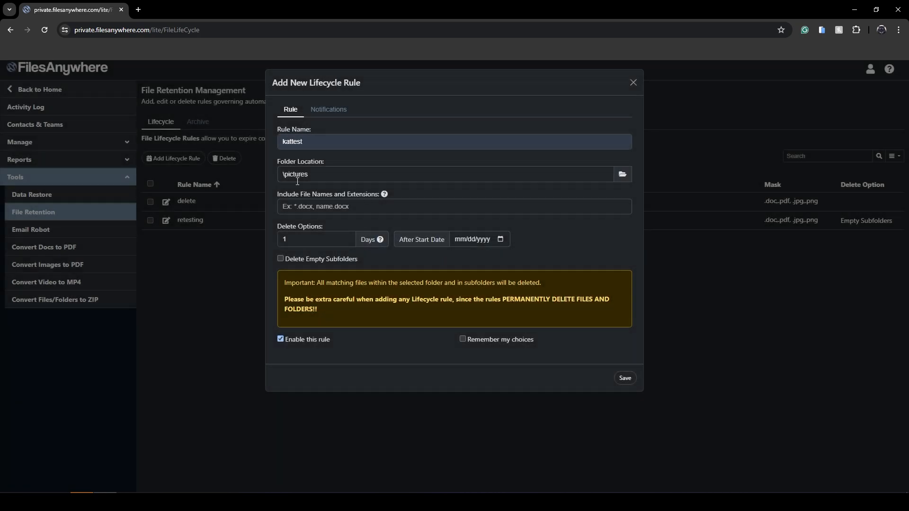
# - Restrict the lifecycle rule to .jpg files and set its start date to 07/17/2024
pyautogui.click(326, 207)
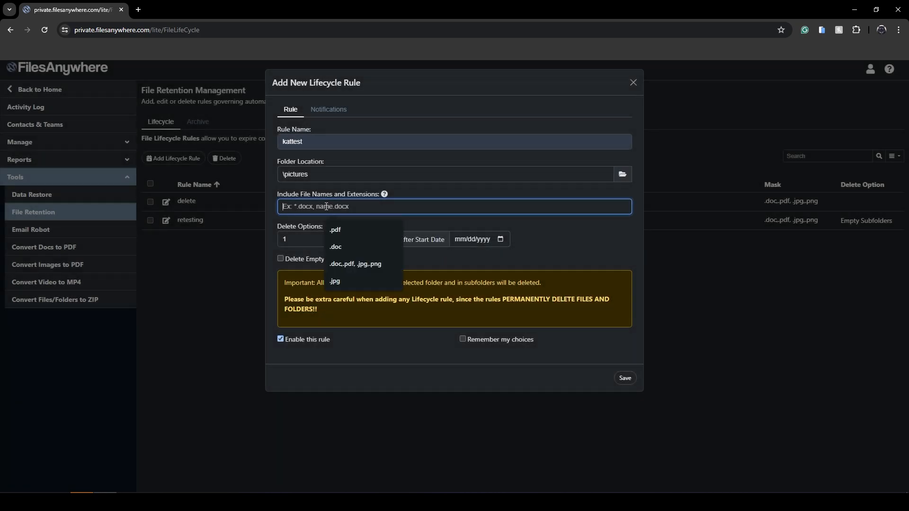
pyautogui.click(339, 279)
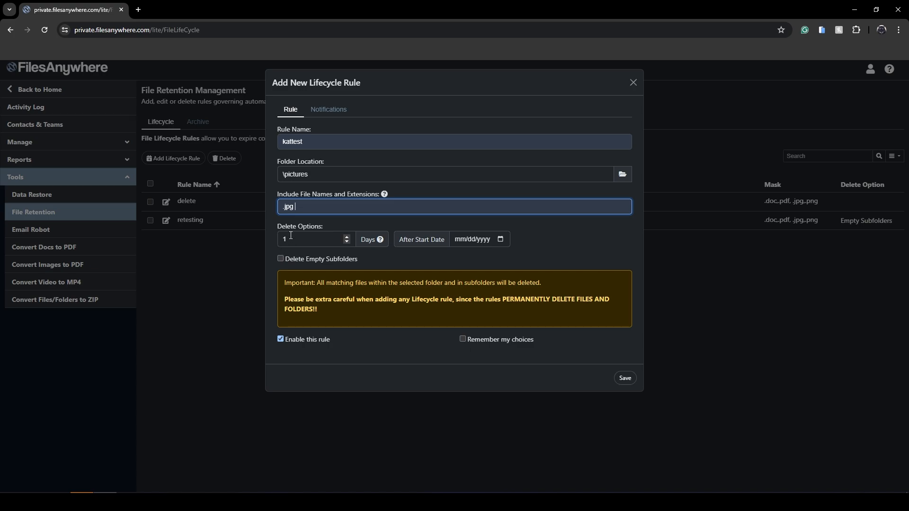
pyautogui.click(501, 239)
pyautogui.click(501, 315)
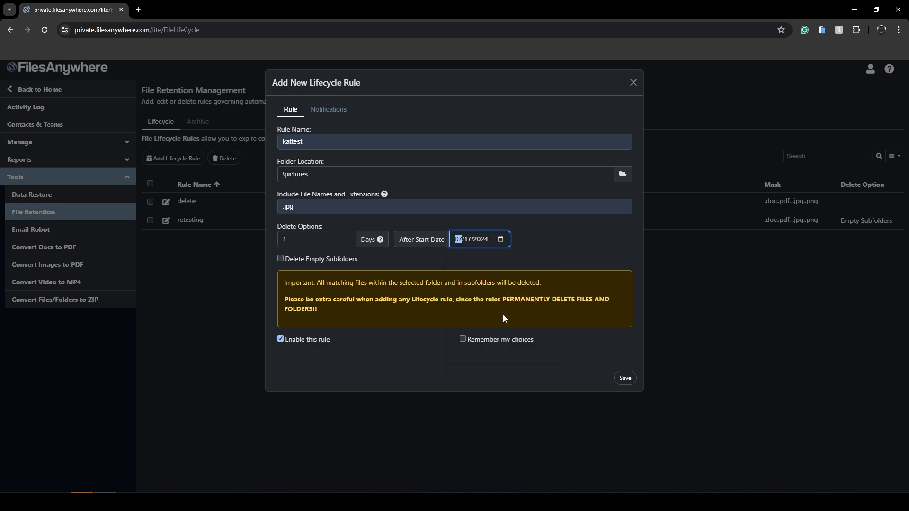
pyautogui.click(567, 237)
# - Add the suggested e-mail address as an additional recipient of the lifecycle rule's warning notification and save the rule
pyautogui.click(333, 110)
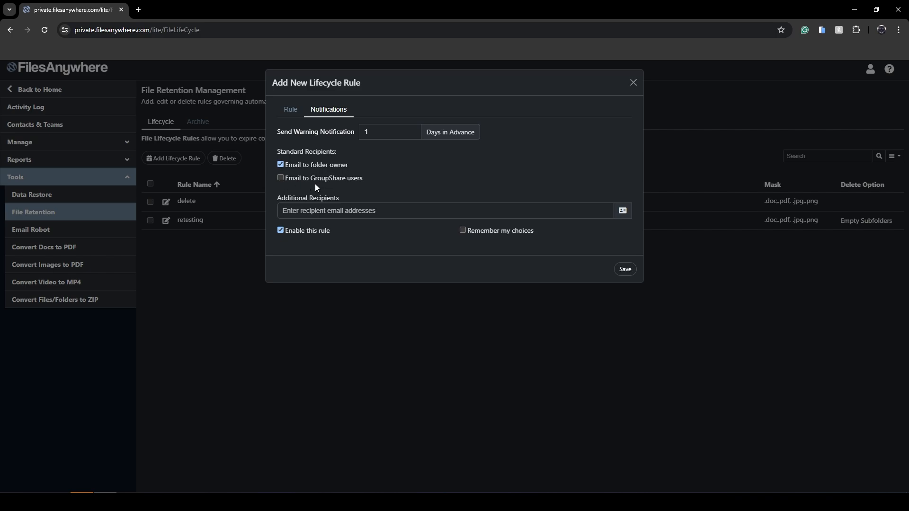
pyautogui.click(365, 213)
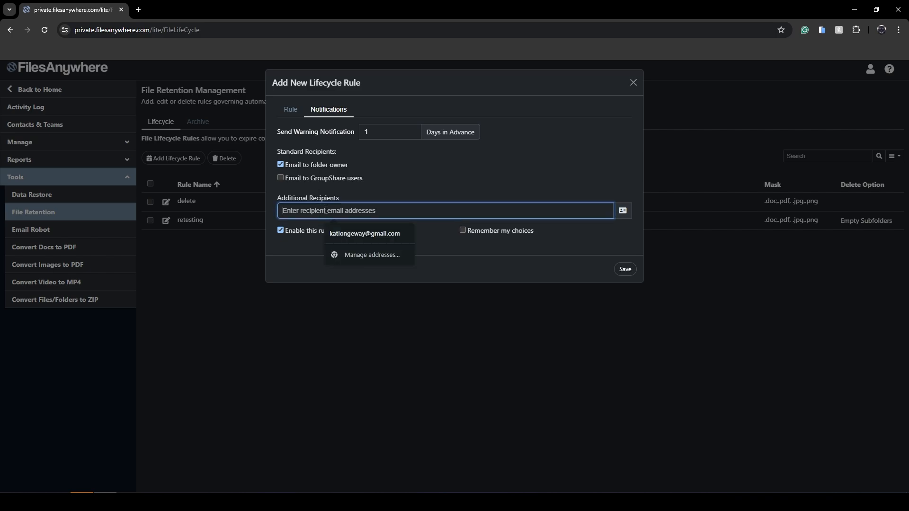
pyautogui.click(364, 234)
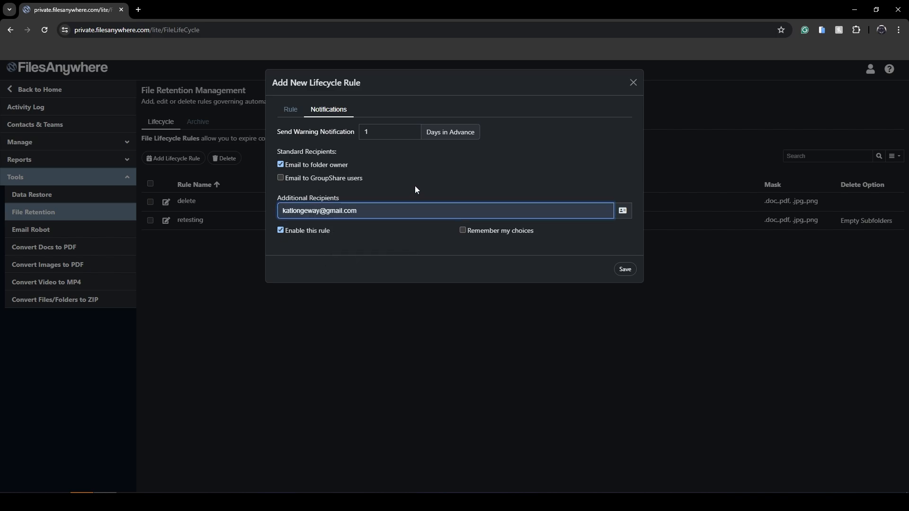
pyautogui.click(626, 269)
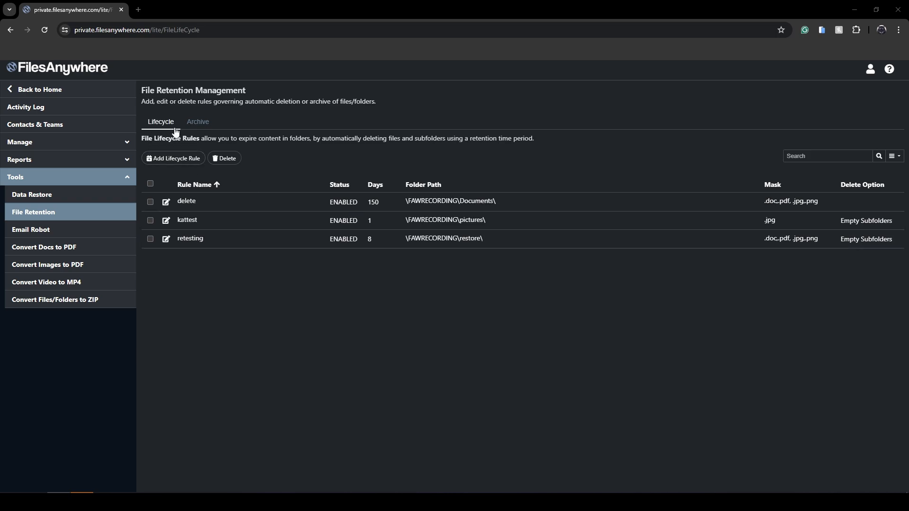
# - Start a new archive rule named test123 and assign it to the test folder
pyautogui.click(199, 123)
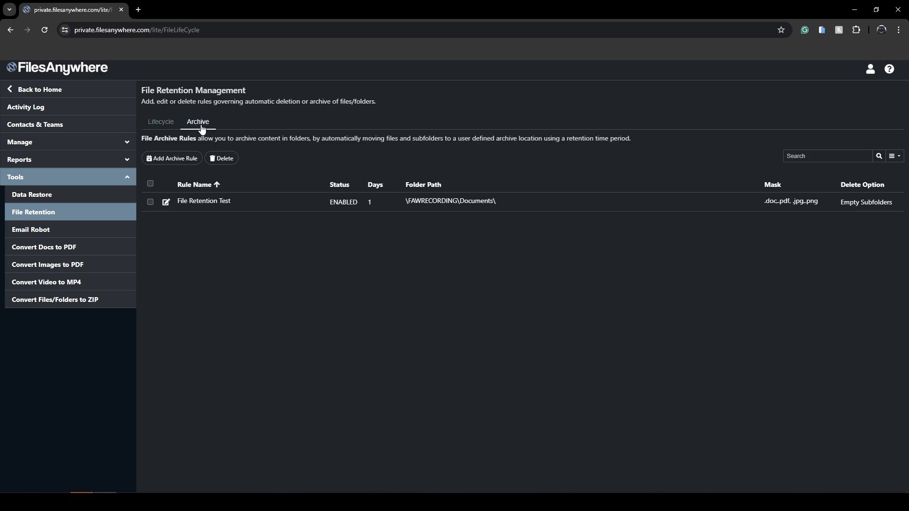
pyautogui.click(172, 161)
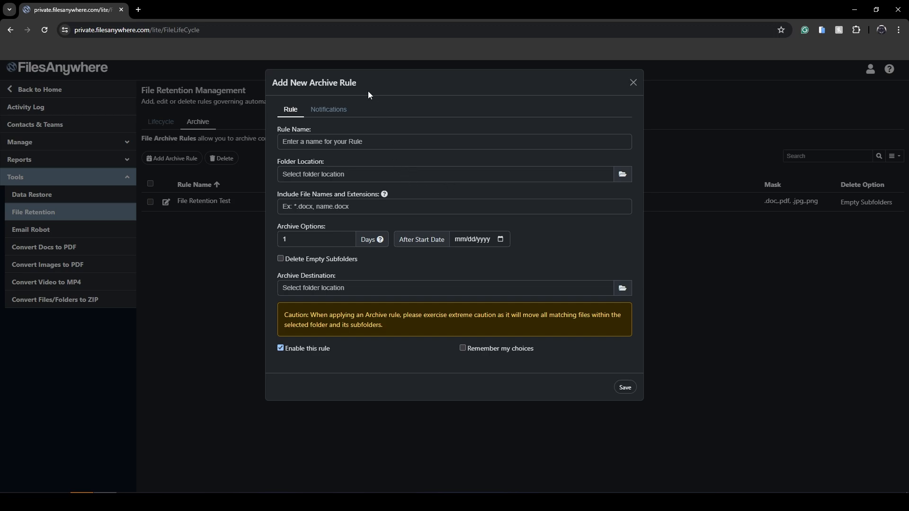
pyautogui.click(411, 137)
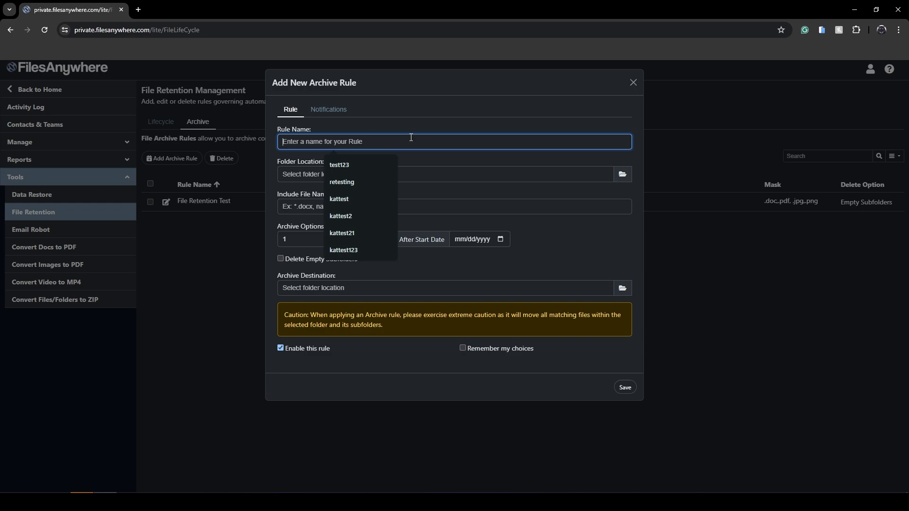
pyautogui.click(366, 163)
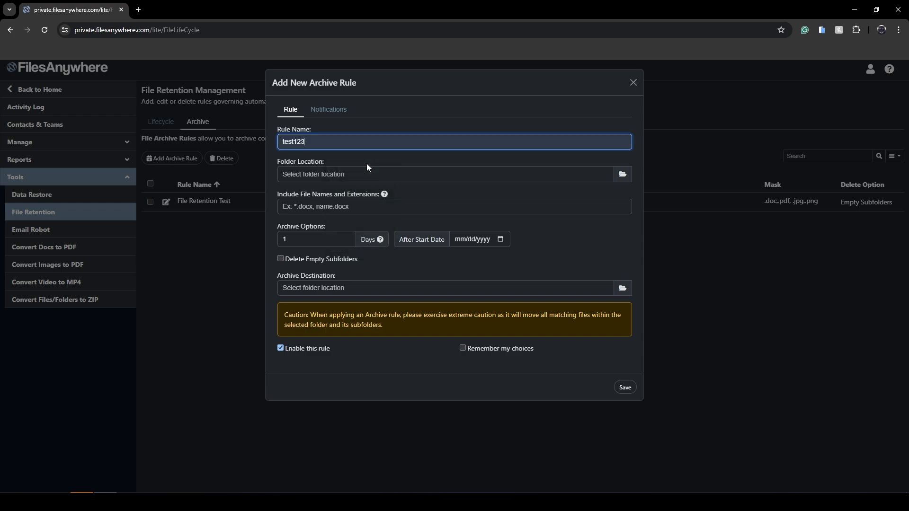
pyautogui.click(622, 174)
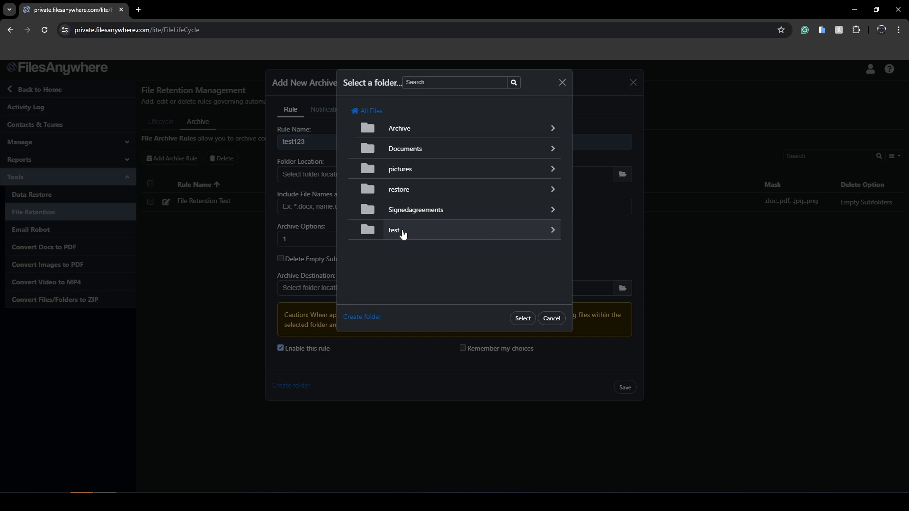
pyautogui.click(402, 233)
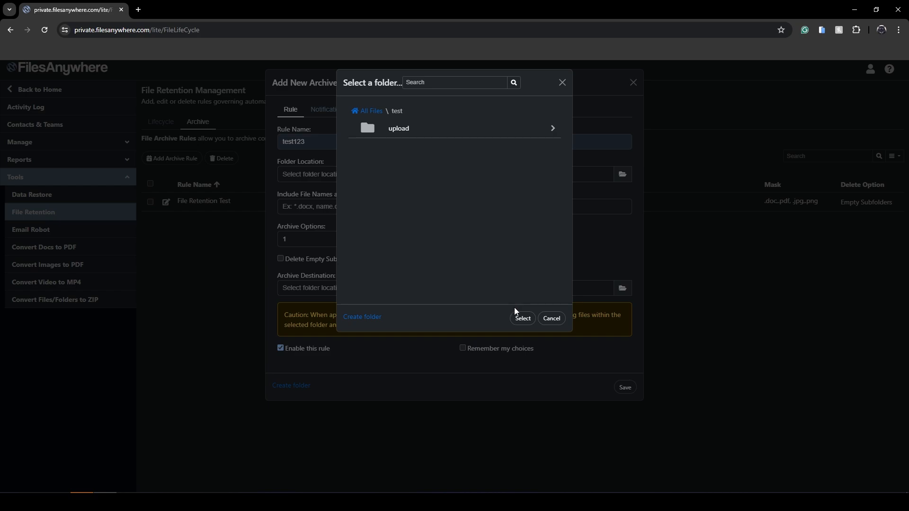
pyautogui.click(522, 318)
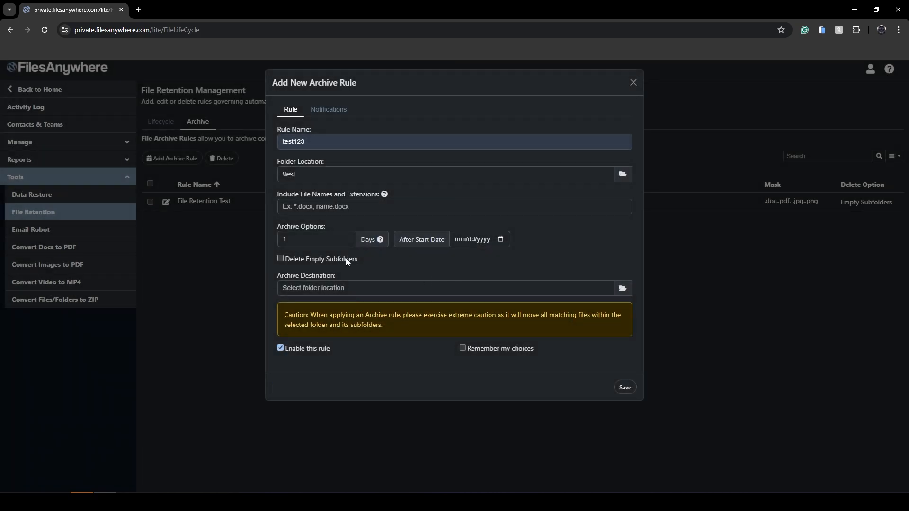
# - Set the archive rule's start date to 07/17/2024 and its destination to the Archive folder, and save it with the default notification settings
pyautogui.click(501, 240)
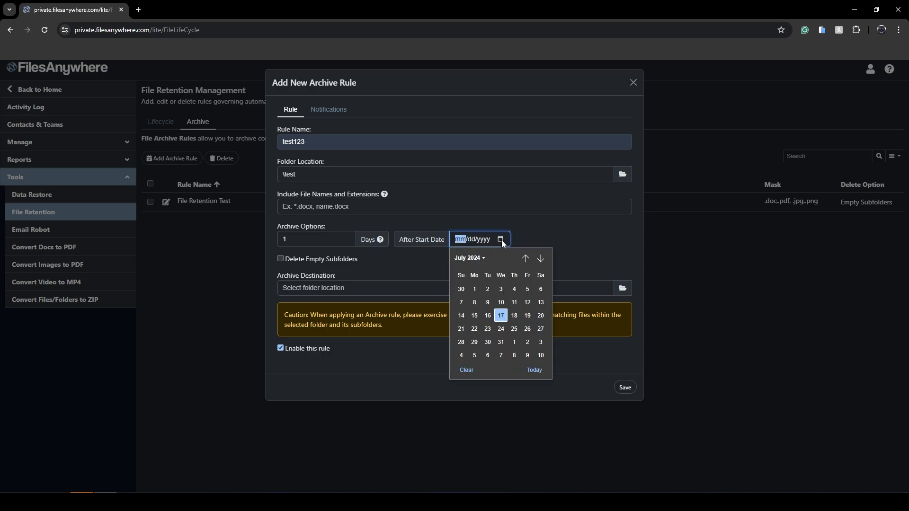
pyautogui.click(501, 316)
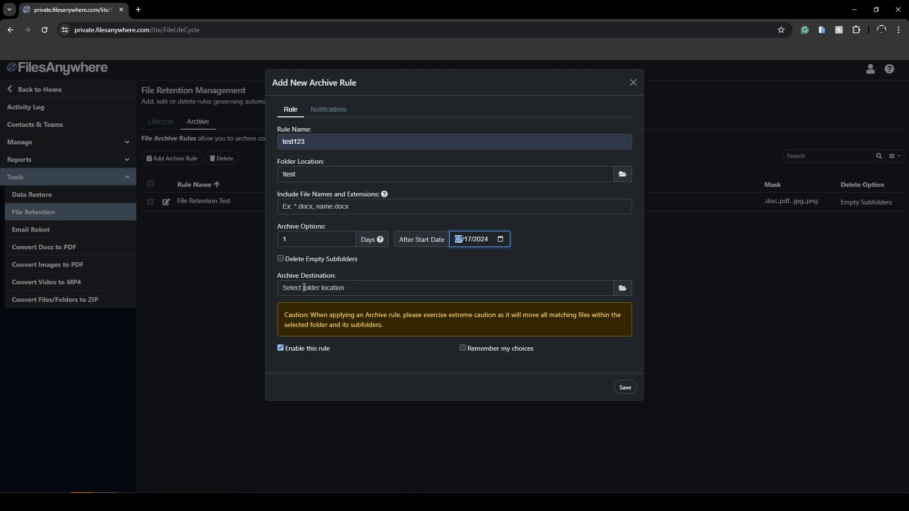
pyautogui.click(623, 289)
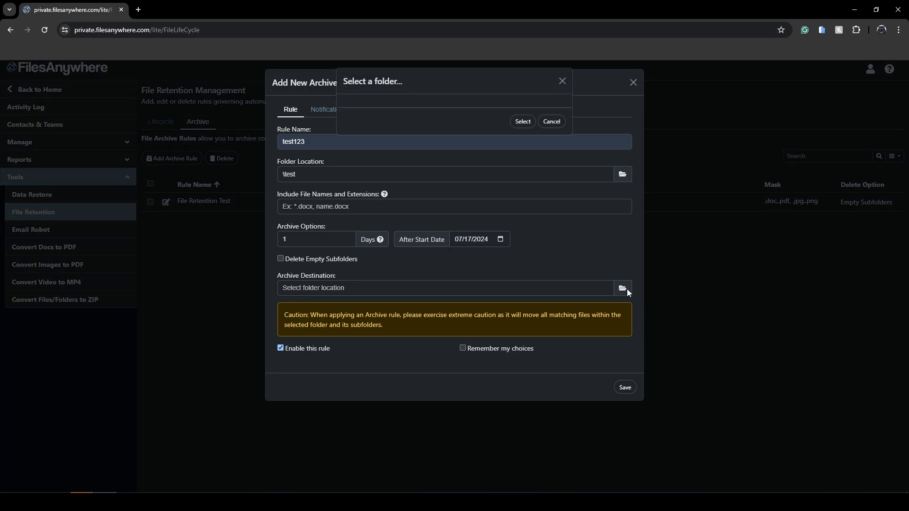
pyautogui.click(397, 136)
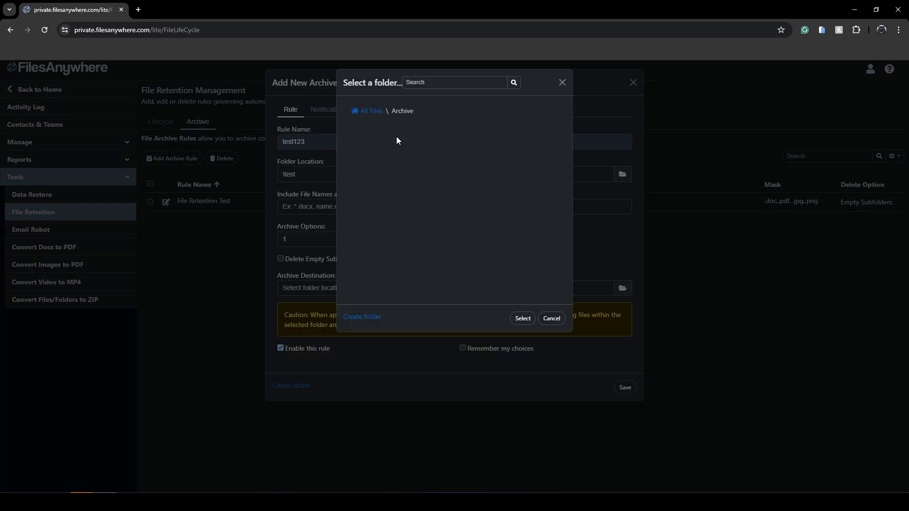
pyautogui.click(522, 318)
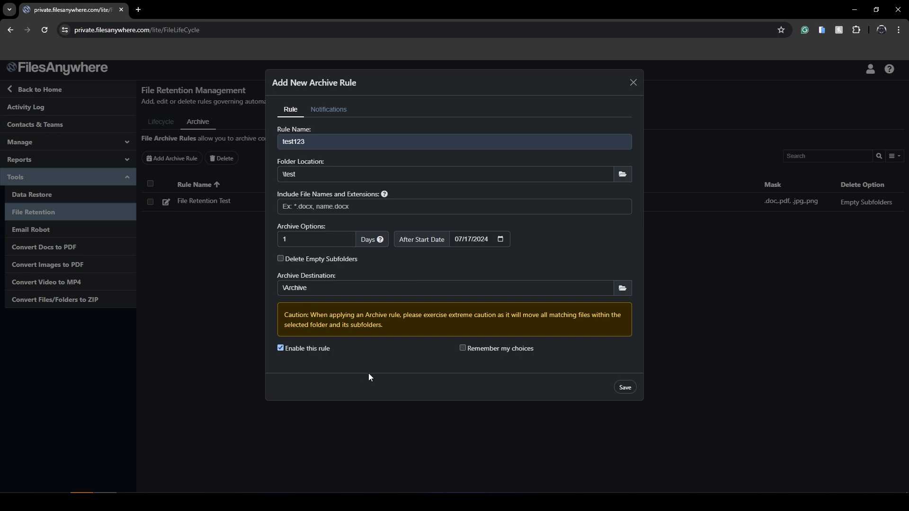
pyautogui.click(330, 111)
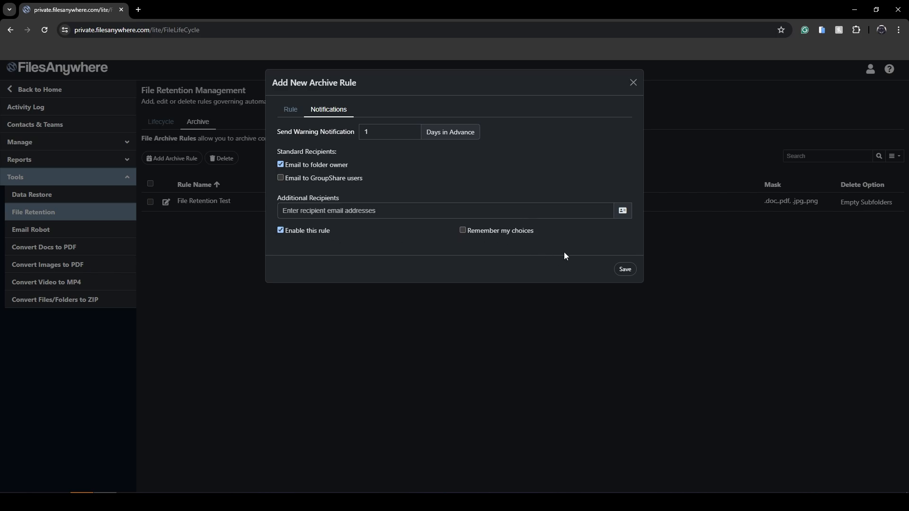
pyautogui.click(625, 270)
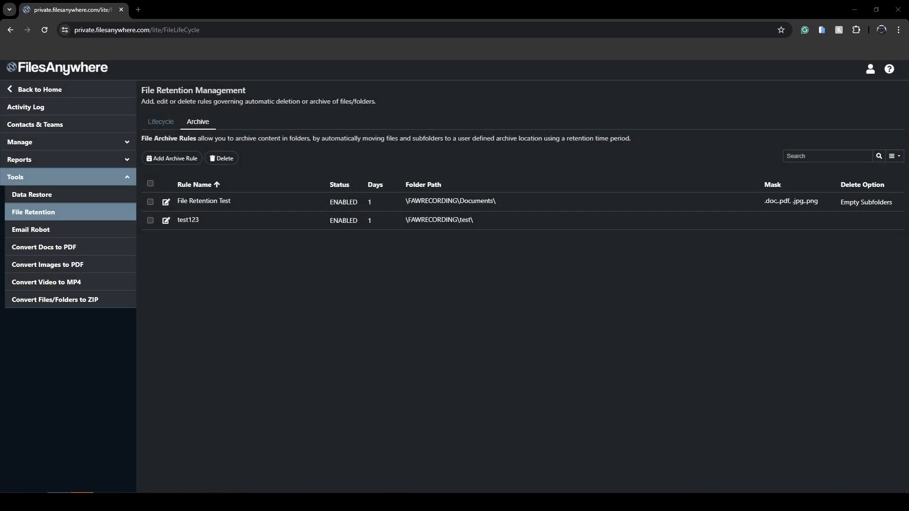